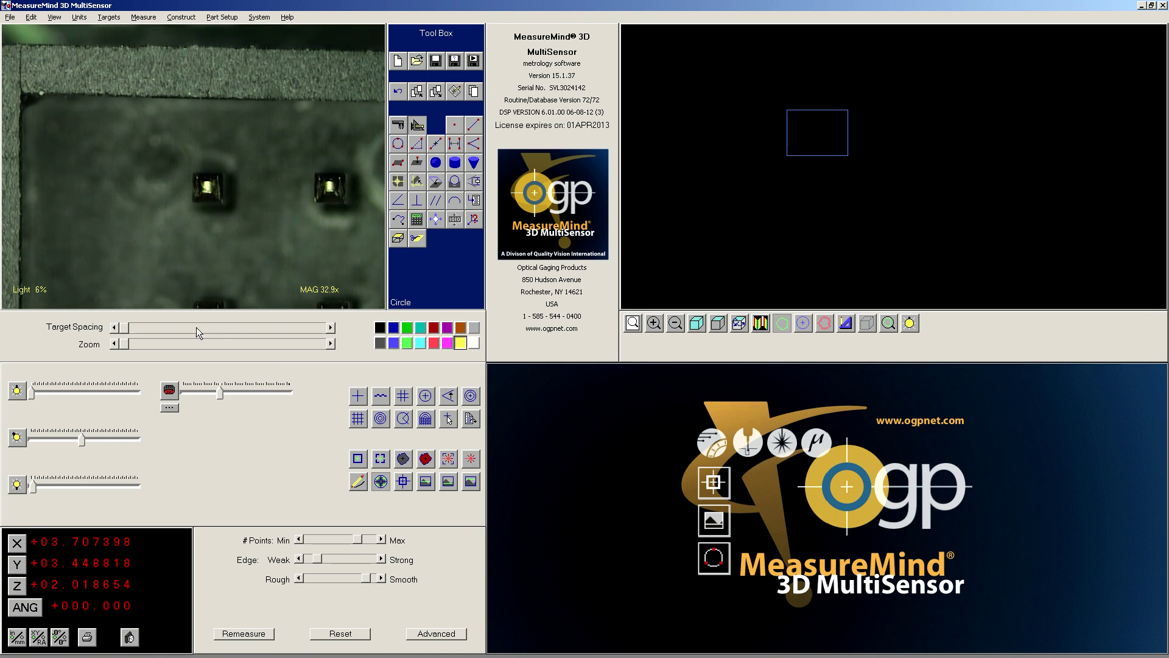
- Zoom the camera to about 142x and place a focus target on the pin's bright top
left_click_drag(125, 343, 272, 342)
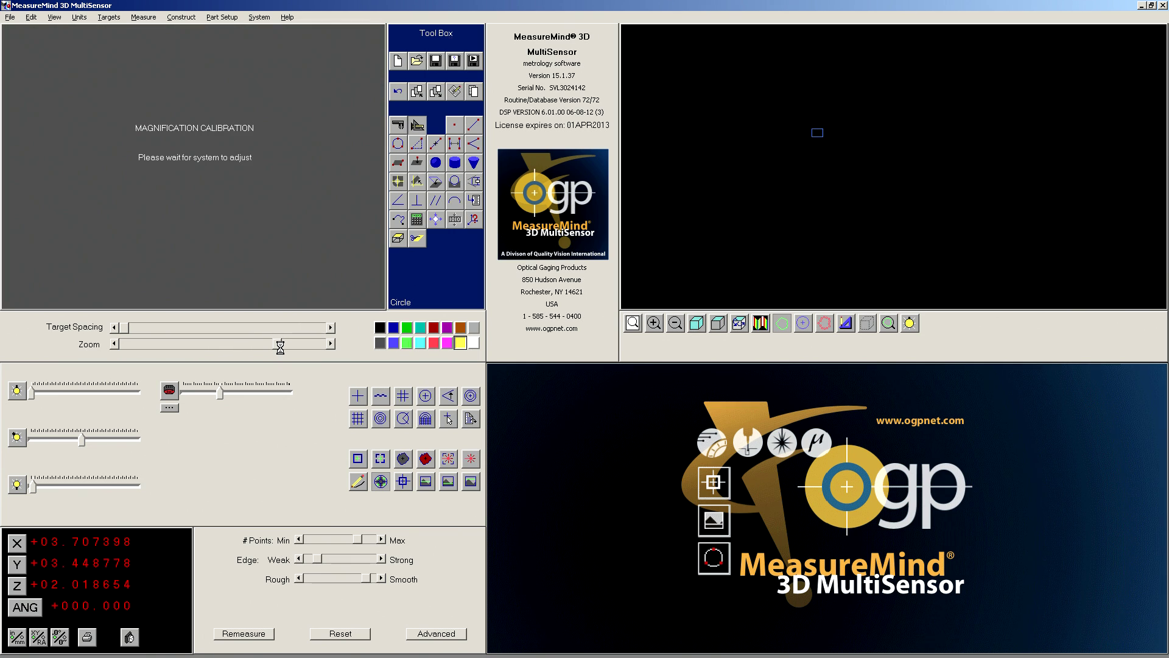
left_click_drag(273, 344, 252, 344)
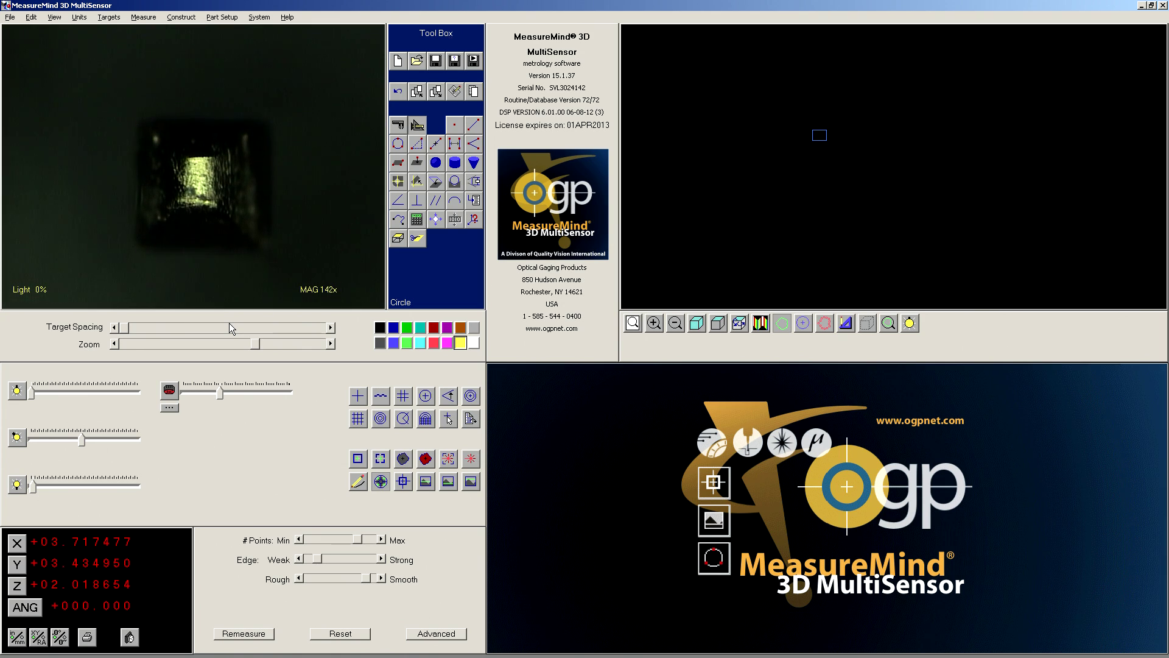
left_click(360, 459)
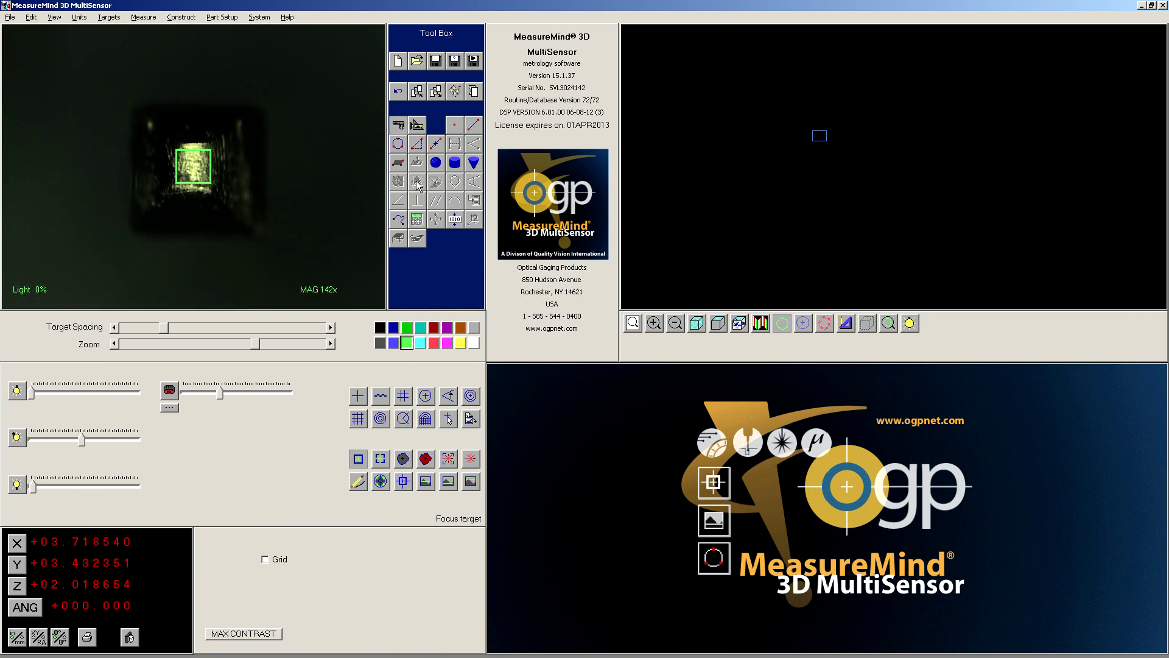
- Record a focus point on the pin top, copy it 9 times at X offset 1, and run
left_click(454, 125)
left_click(310, 203)
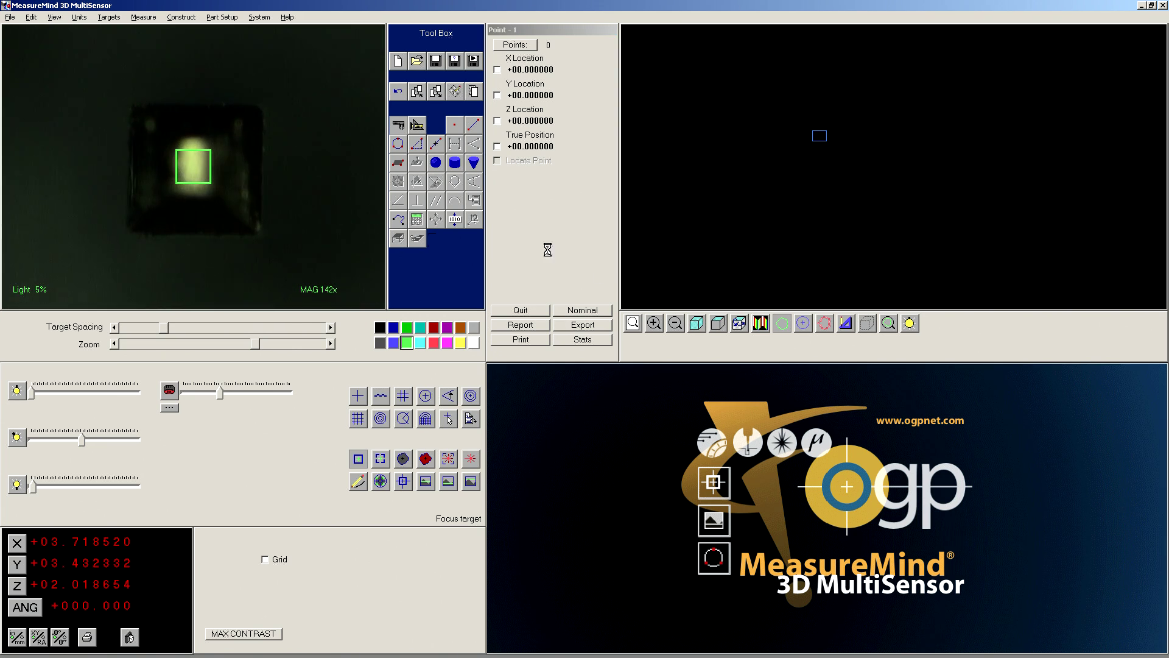
left_click(473, 91)
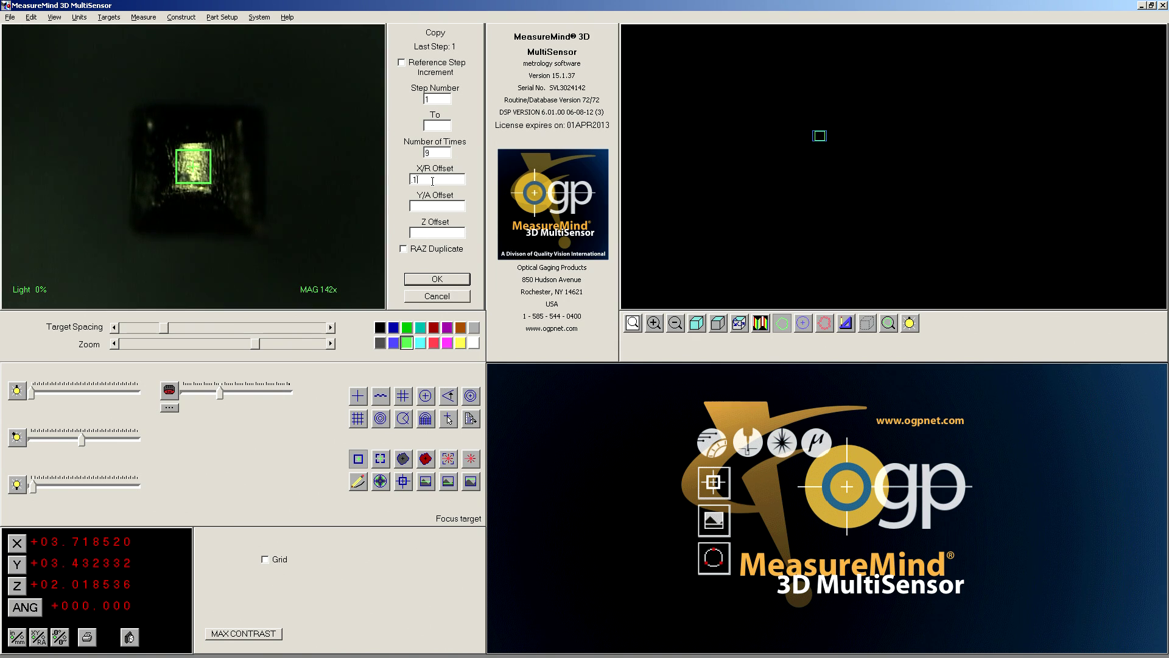
left_click(437, 280)
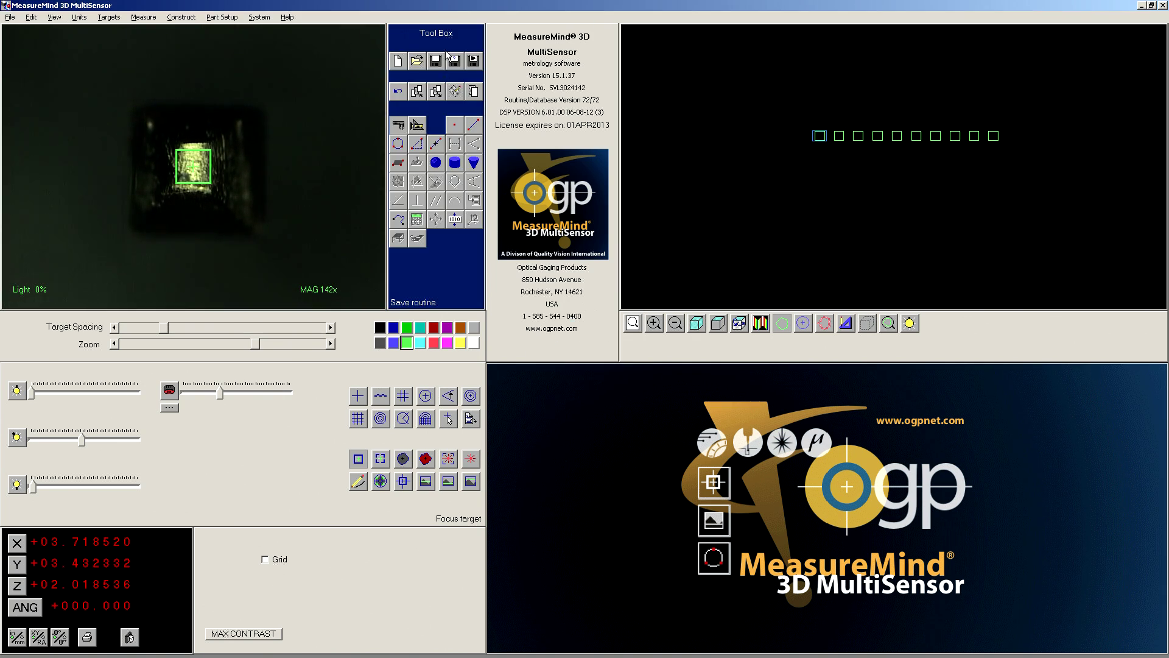
left_click(445, 300)
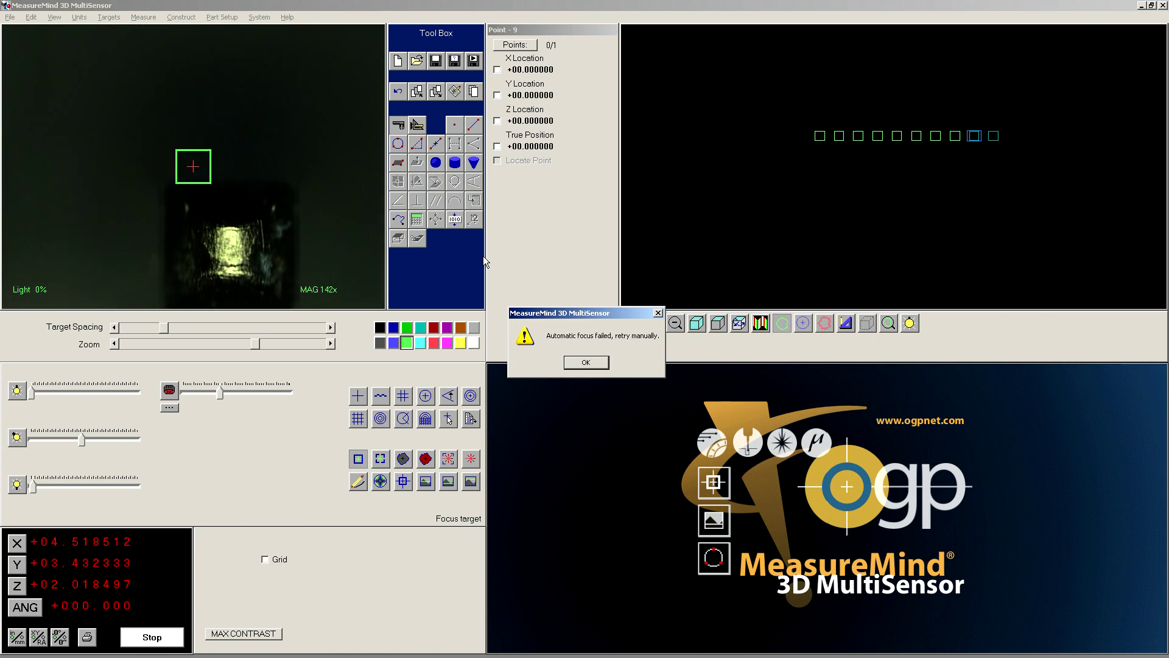
- Dismiss the 'Automatic focus failed, retry manually' warning at Point 9
left_click(598, 365)
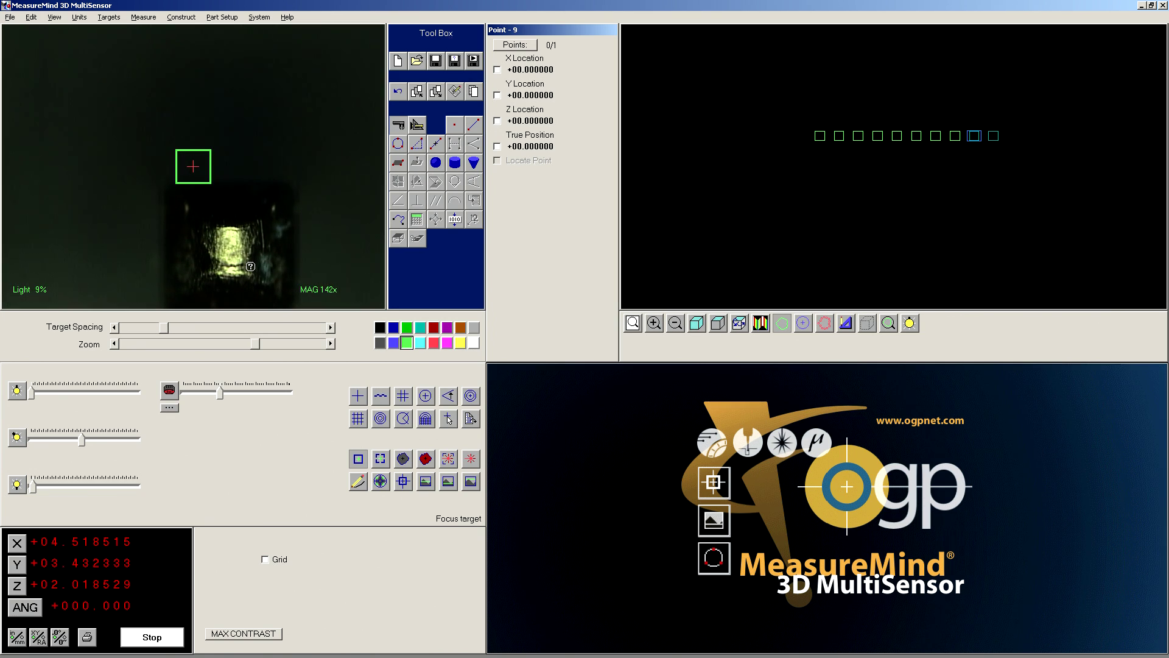
- Stop the part run and request a new routine
left_click(159, 635)
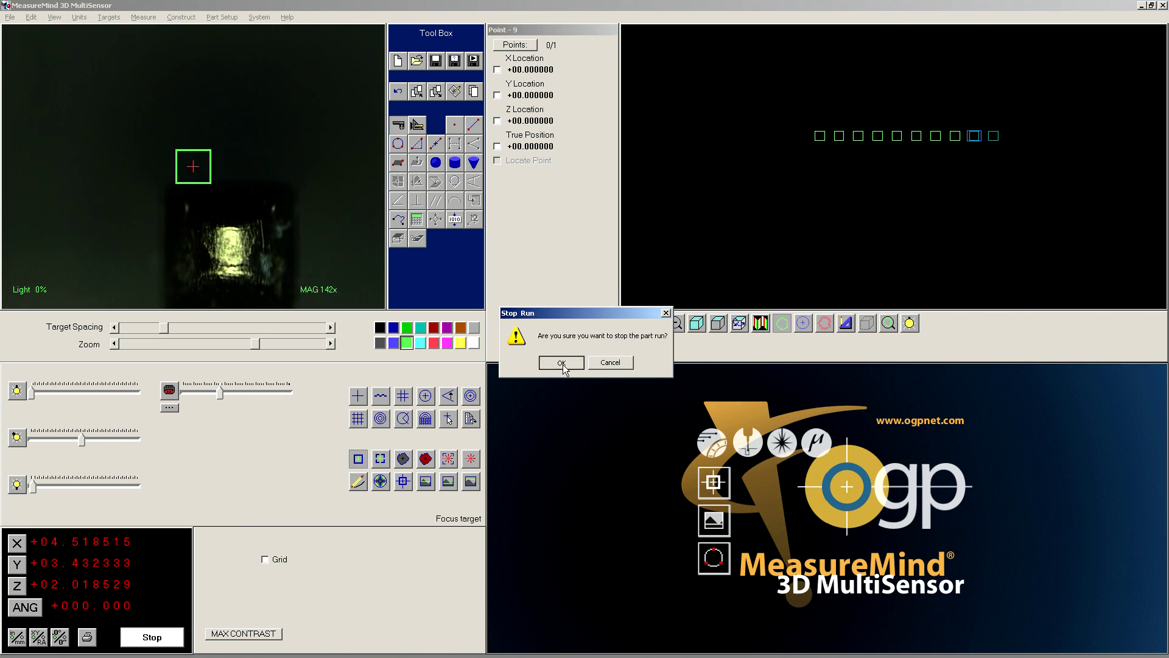
left_click(562, 363)
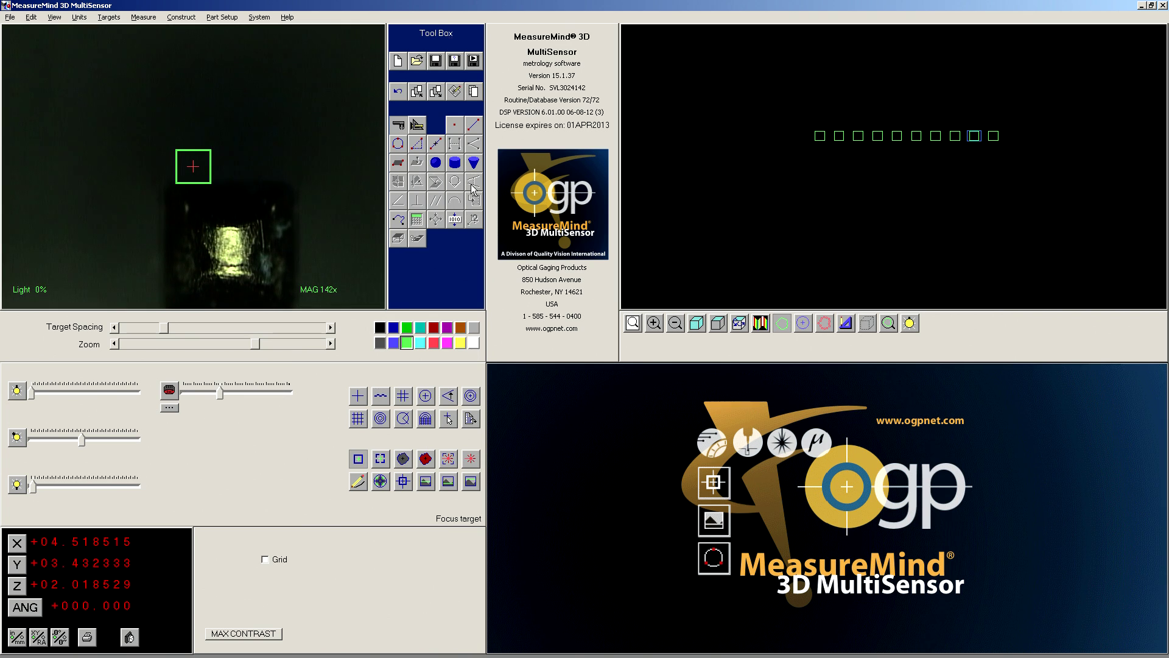
left_click(398, 61)
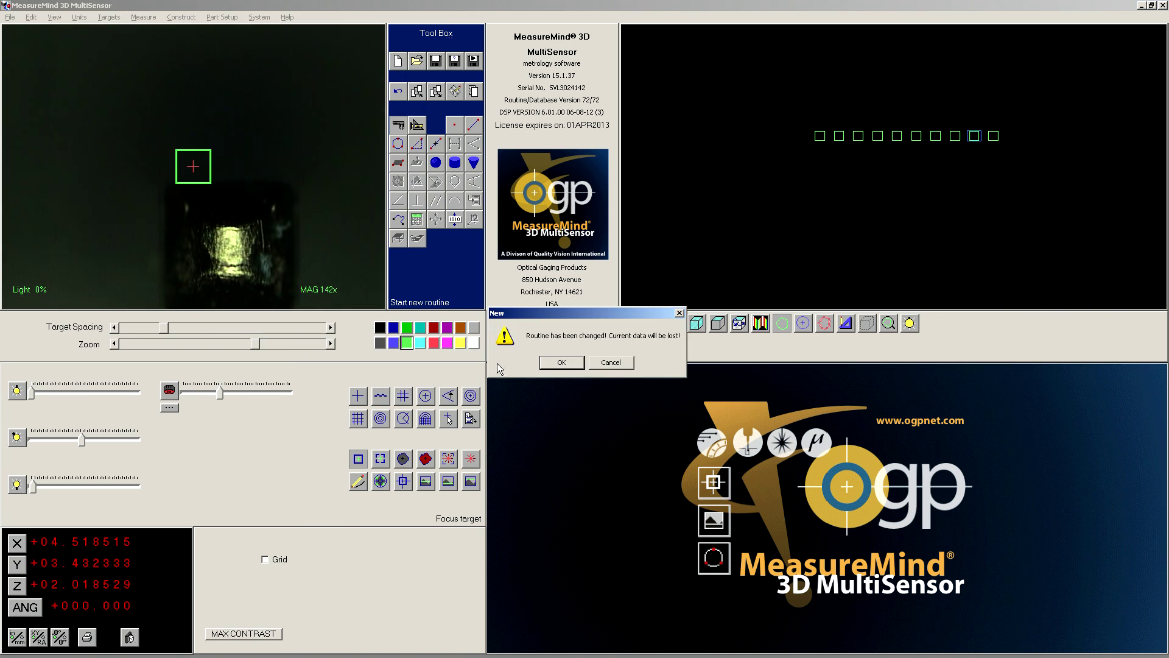
- Discard the old data and measure the pin-top centroid with a full-view target at threshold 60
left_click(550, 361)
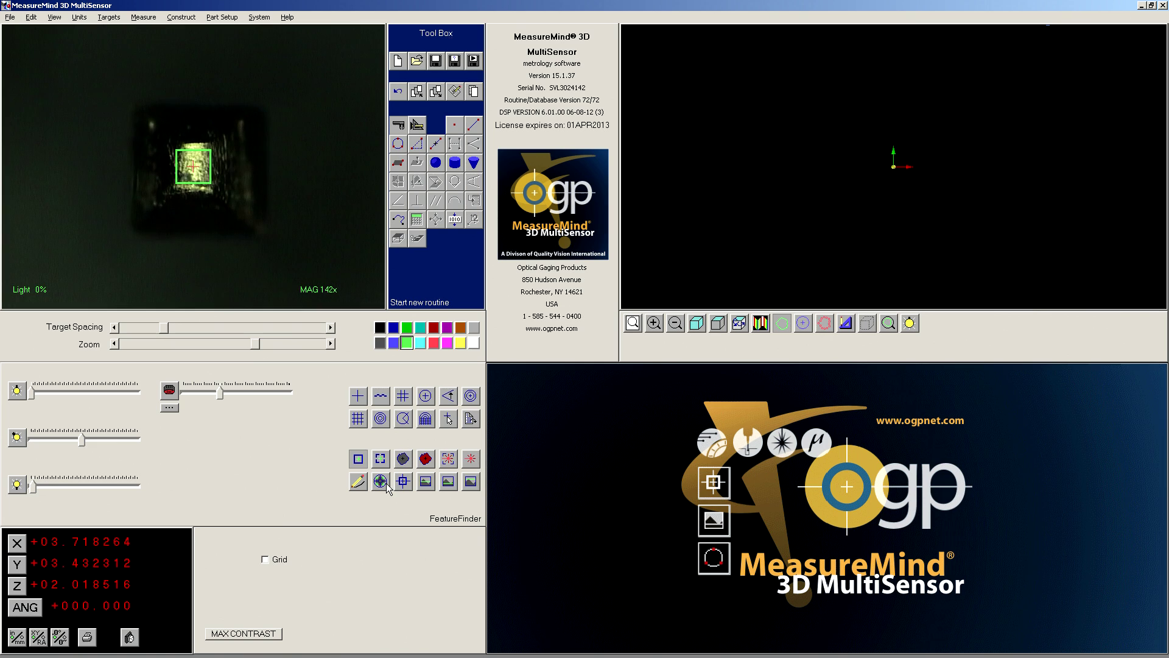
left_click(403, 458)
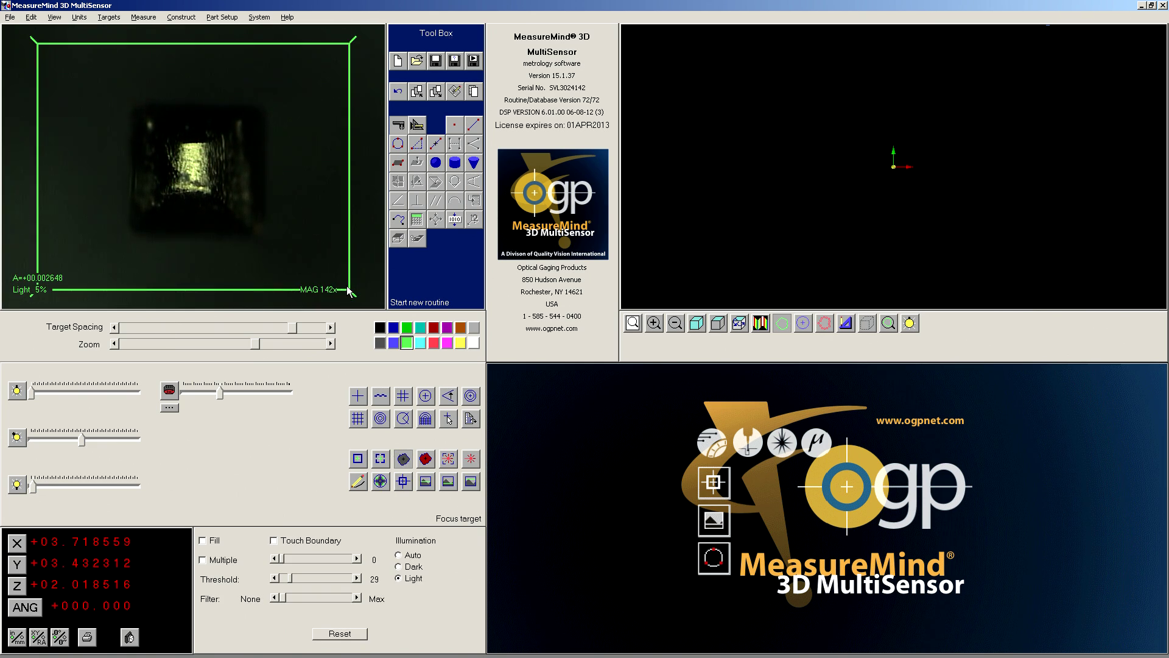
left_click_drag(349, 290, 391, 308)
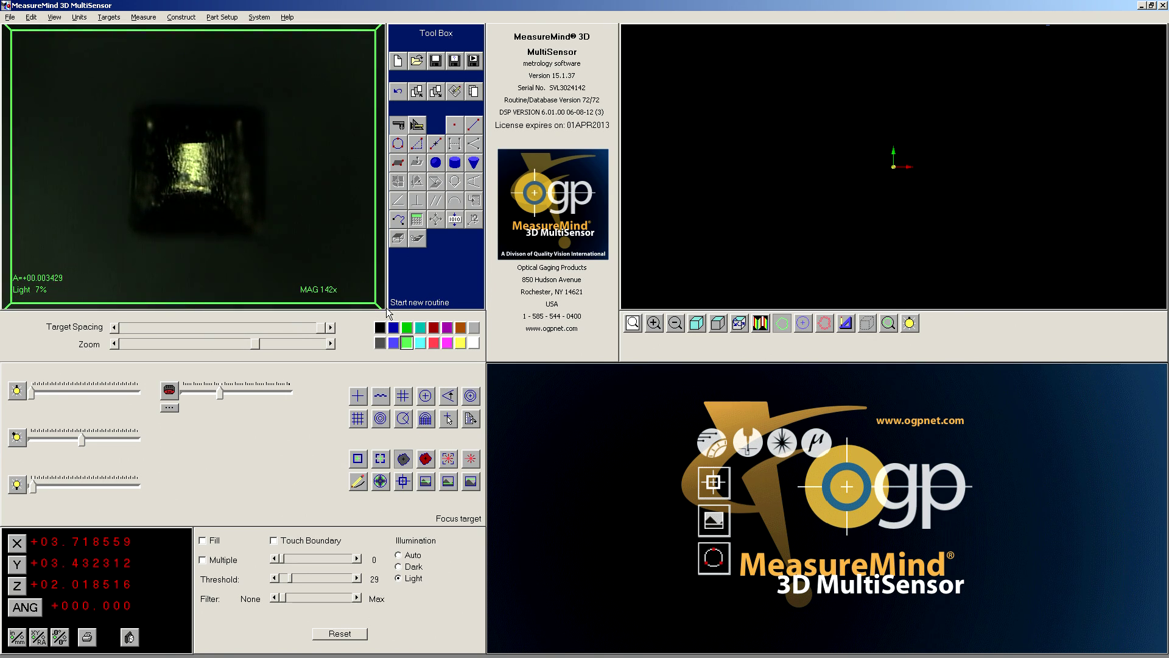
left_click(195, 170)
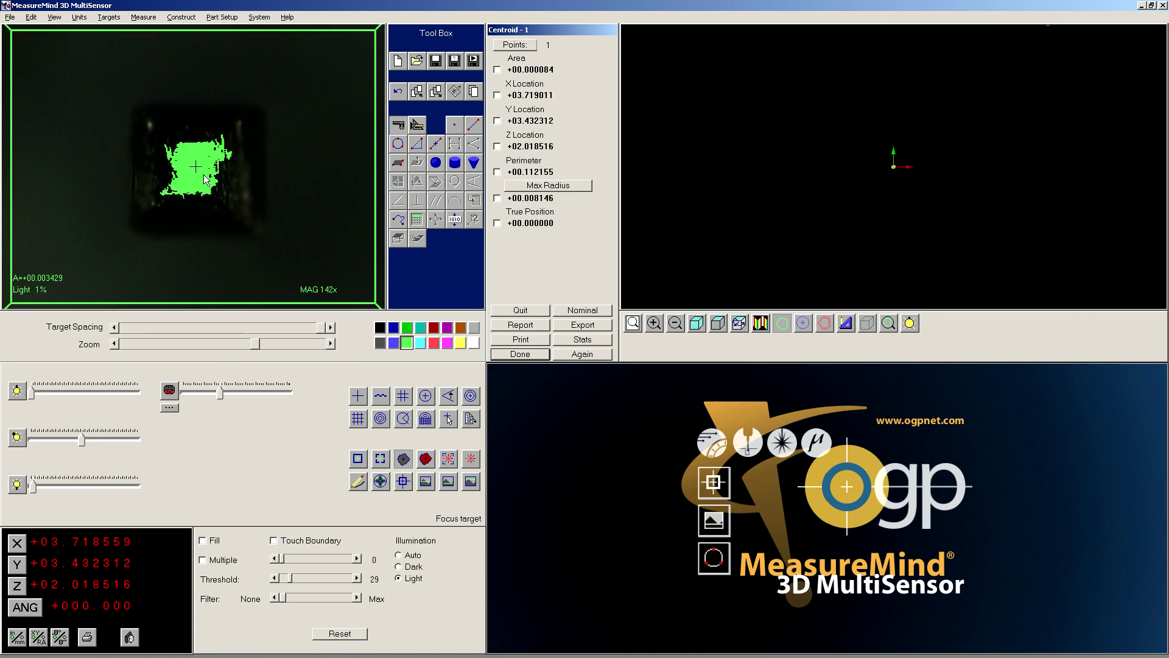
left_click_drag(289, 584, 293, 582)
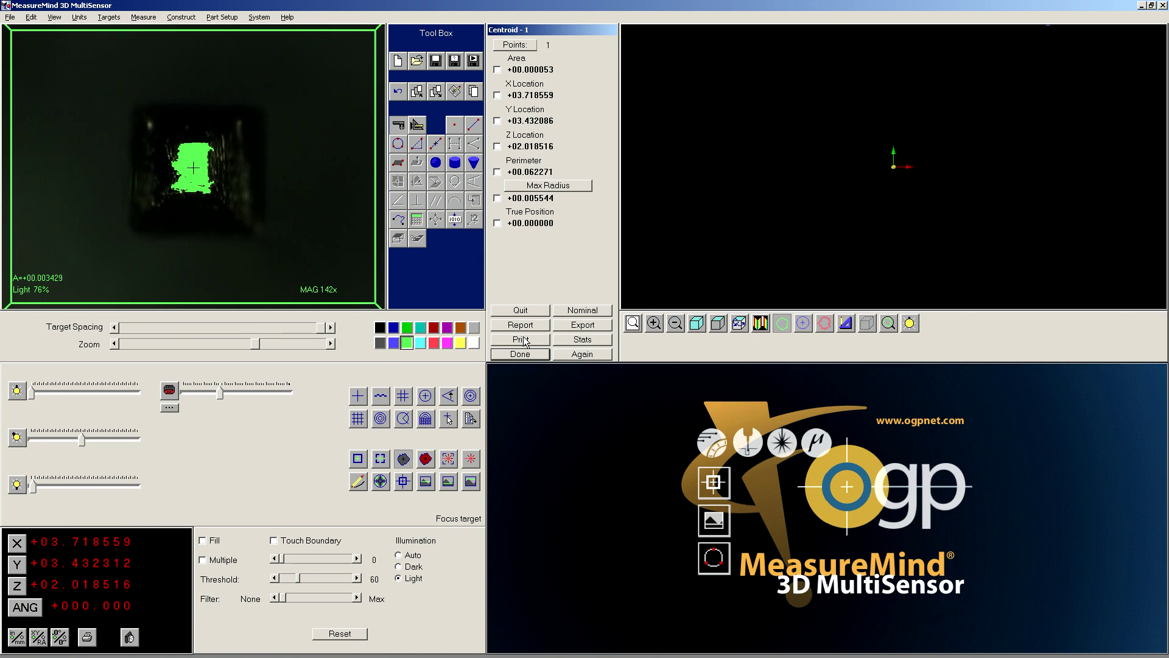
left_click(536, 354)
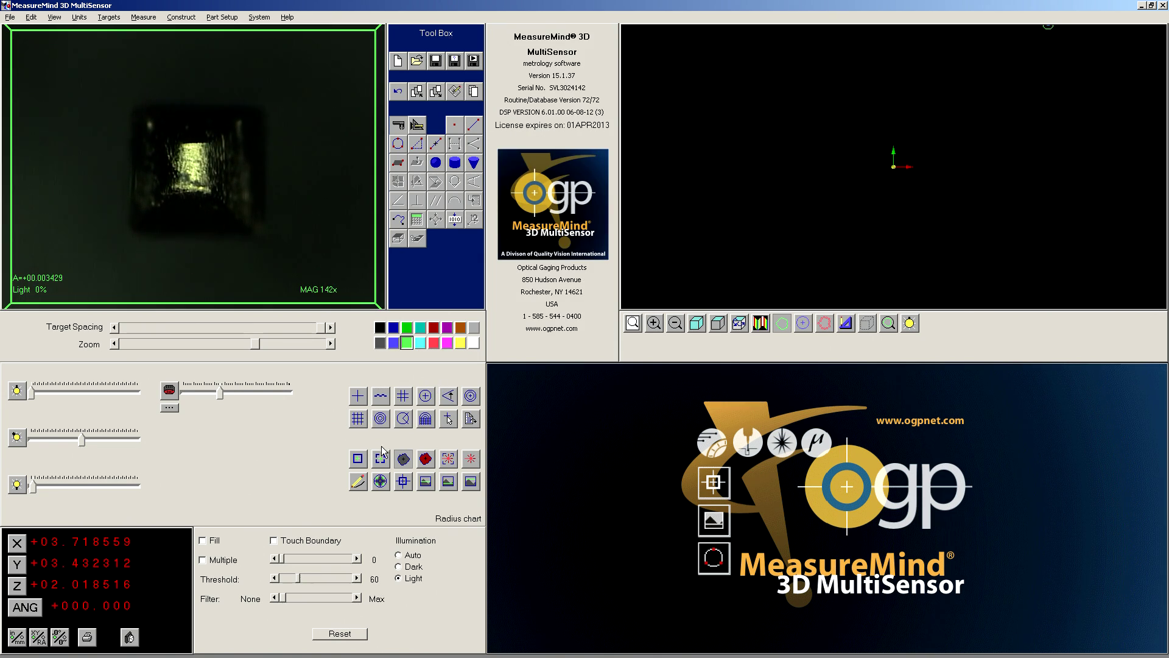
- Record a focus point on the pin top as Point 2, at Z +02.018477
left_click(358, 458)
left_click(183, 182)
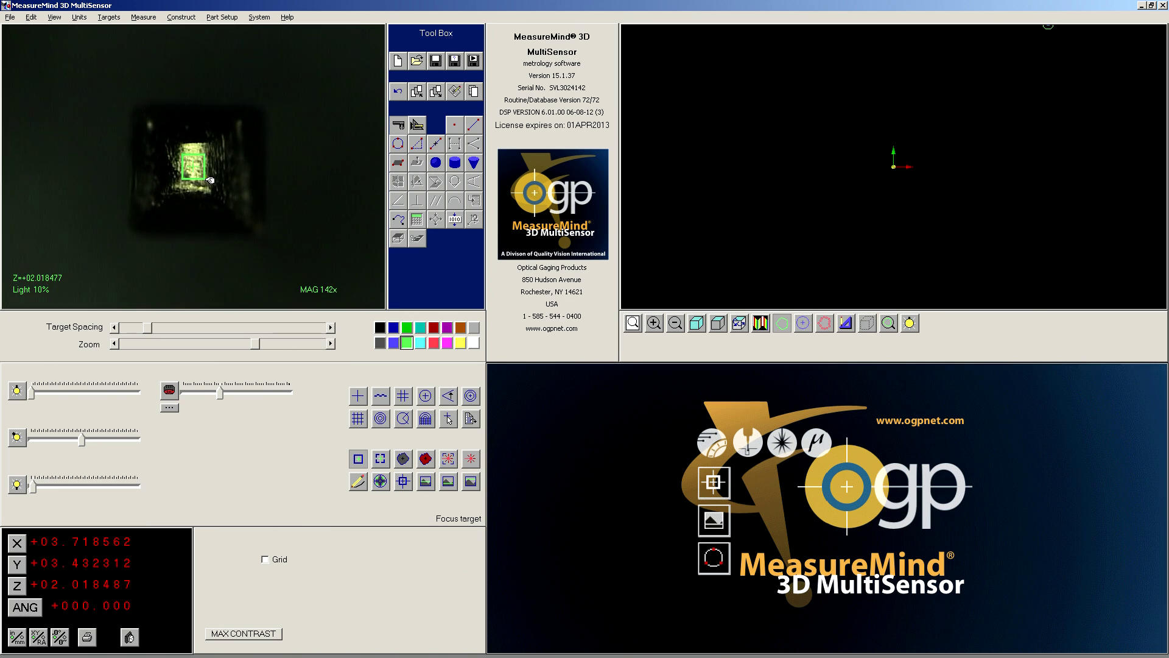
left_click(462, 129)
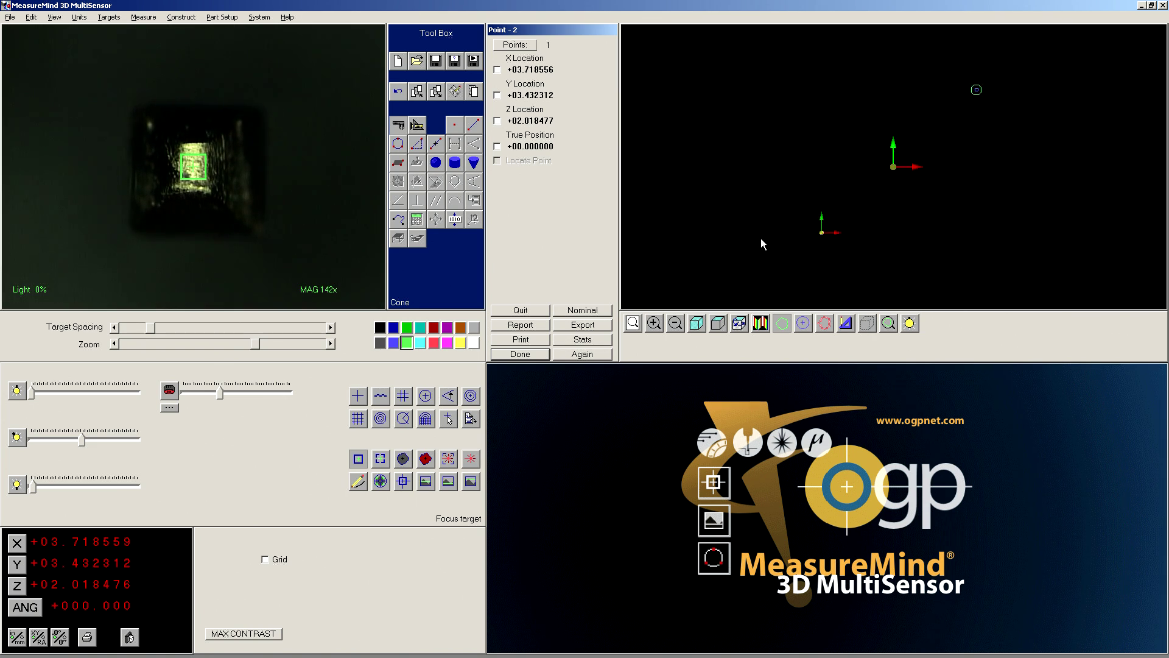
left_click(832, 151)
left_click_drag(765, 191, 817, 220)
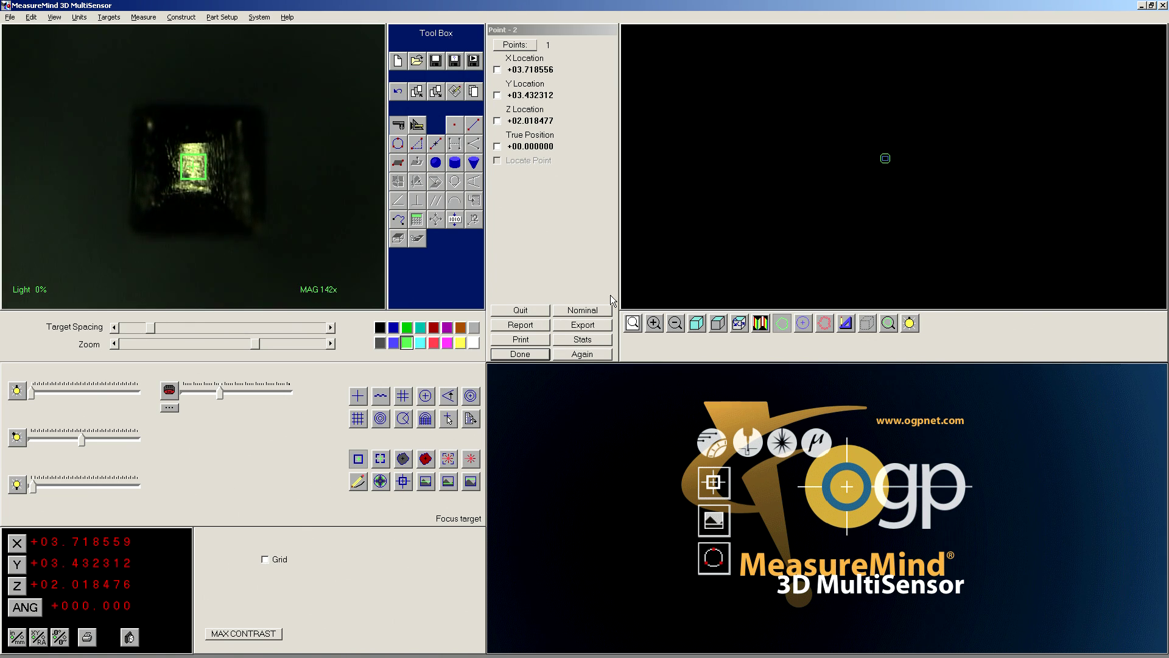
- Set Point 2's nominals to search X and Y from step 1
left_click(591, 311)
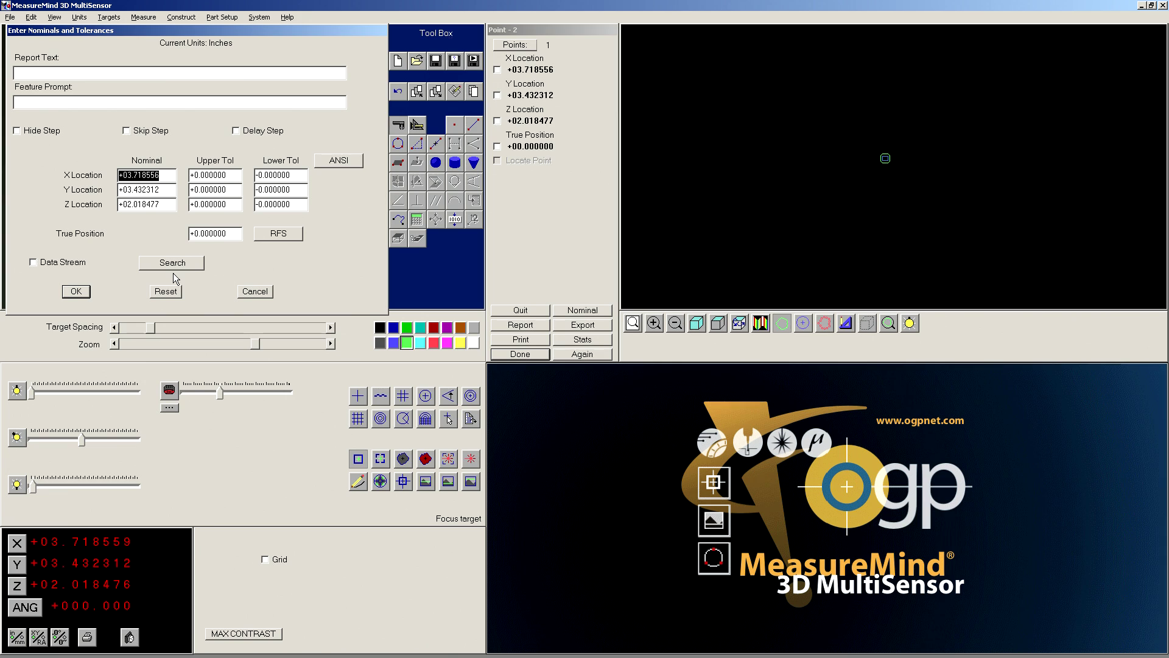
left_click(174, 265)
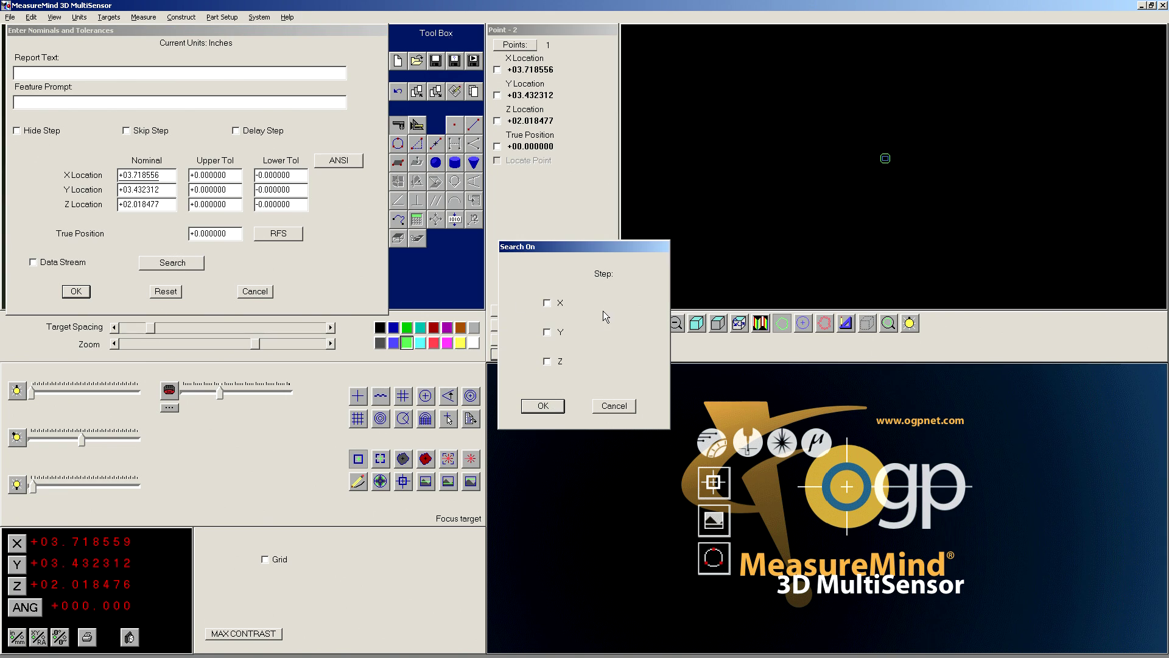
left_click(547, 304)
left_click(547, 332)
left_click_drag(621, 302, 585, 336)
left_click(543, 406)
left_click(73, 292)
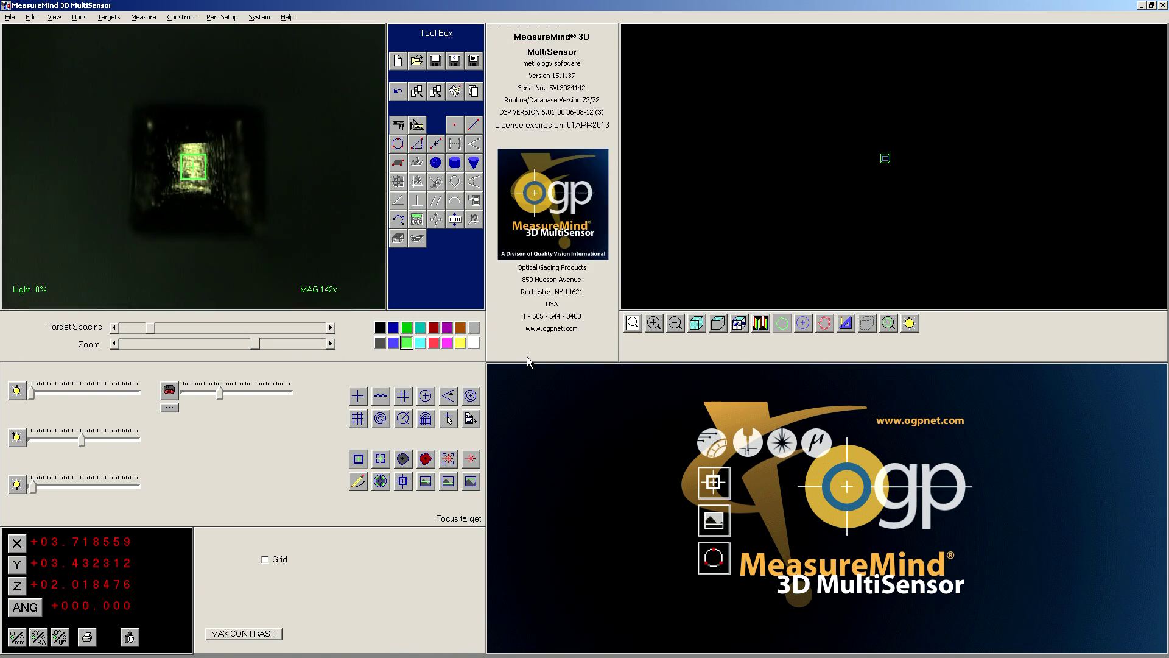
- Copy steps 1 to 2 nine times with an X offset of 1
left_click(473, 91)
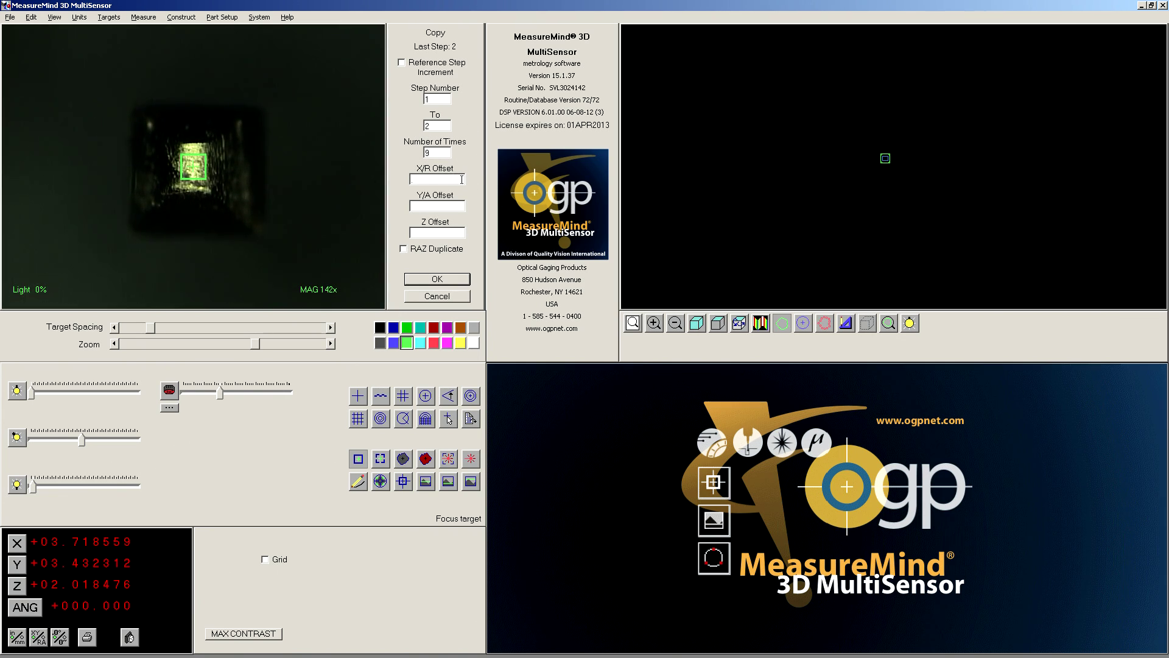
left_click(437, 278)
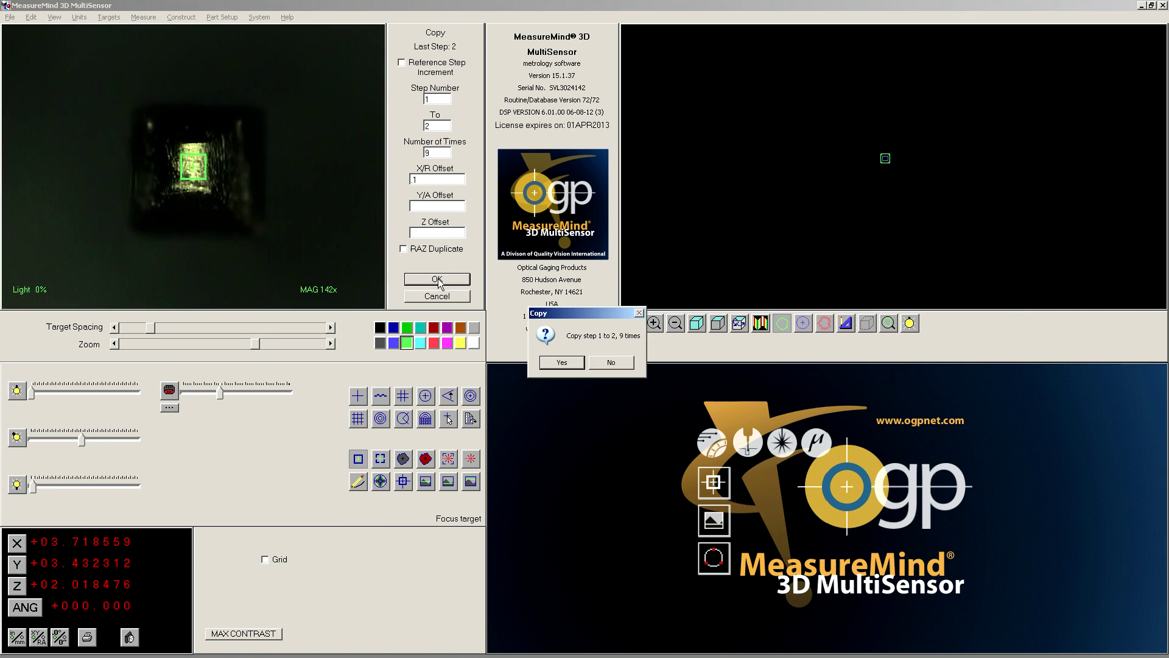
left_click(572, 364)
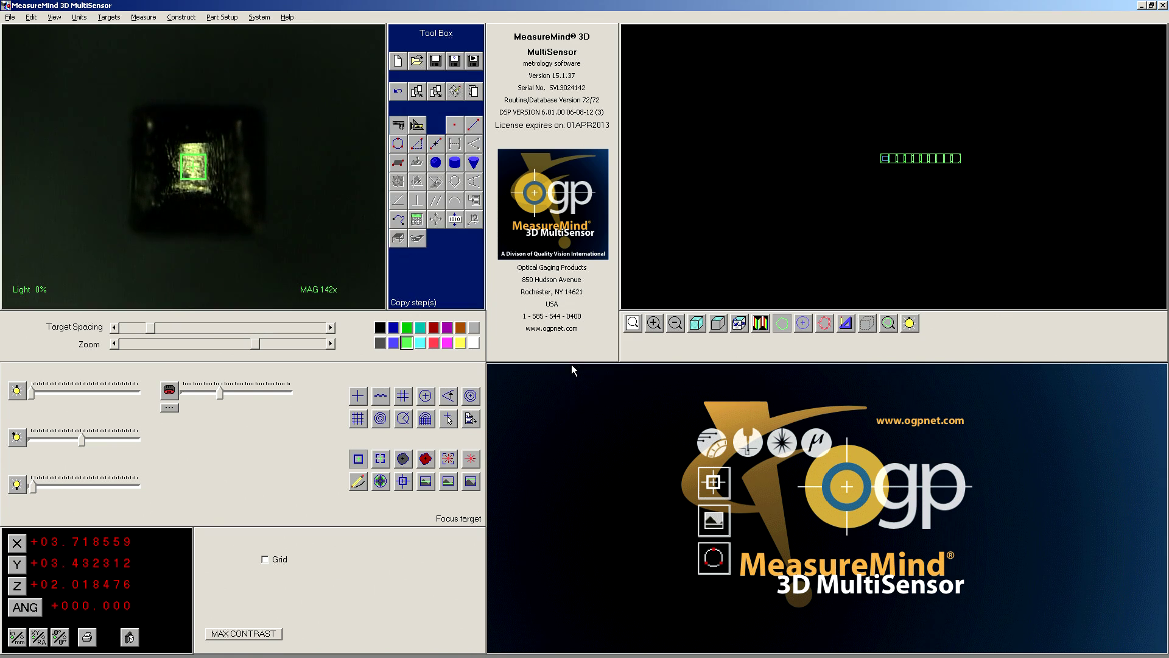
left_click(473, 61)
- Start the run so the routine inspects all ten pins
key("Return")
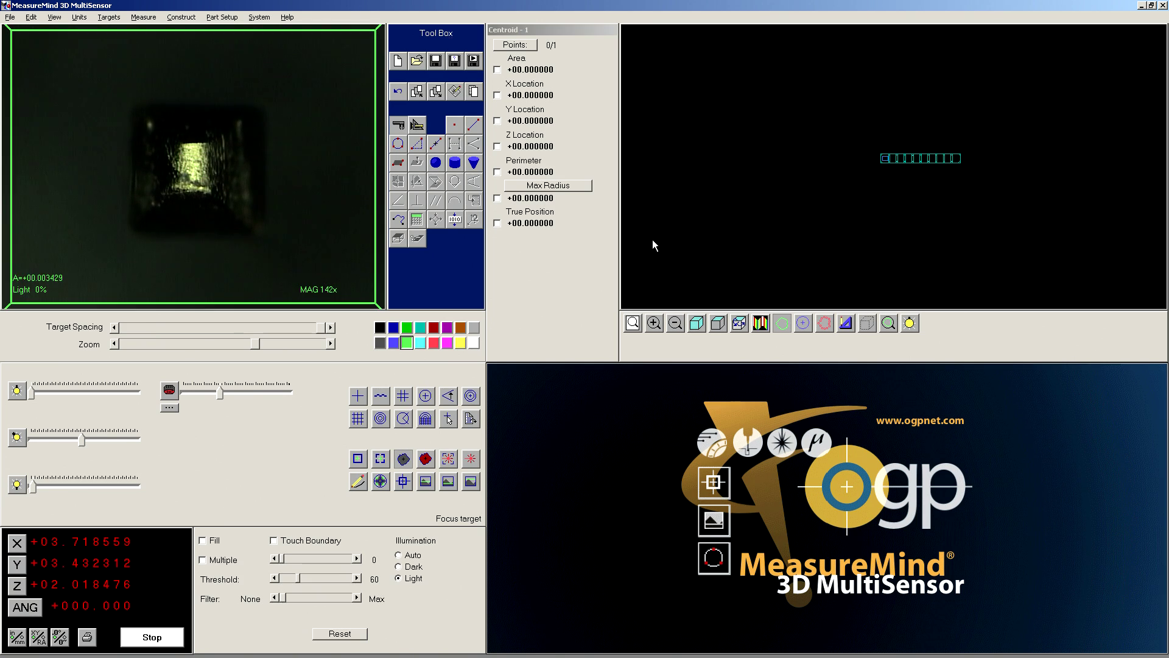